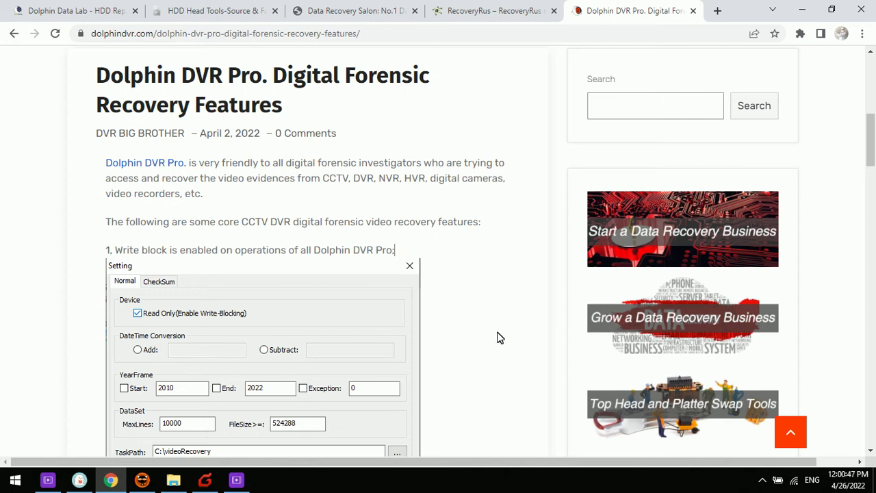
# Read the article's section on the write-block setting and the start of the forensic checksum list.
pyautogui.scroll(-1, 498, 337)
pyautogui.moveTo(243, 484)
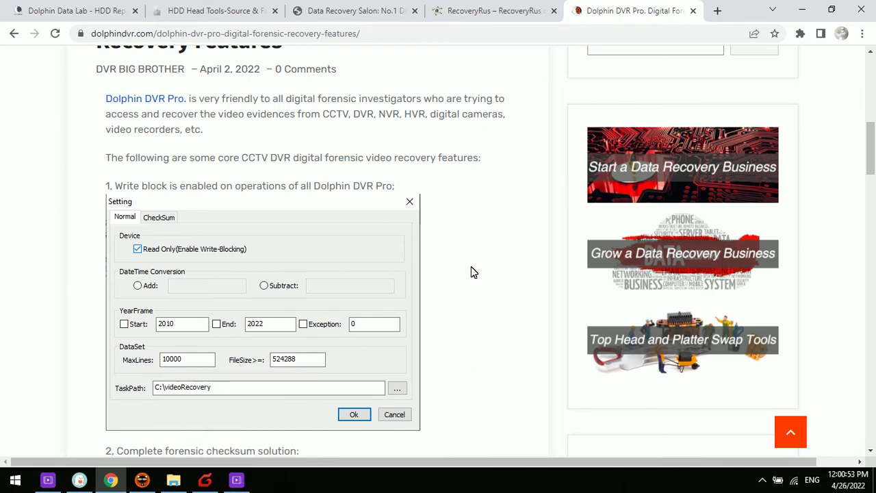
pyautogui.scroll(1, 469, 262)
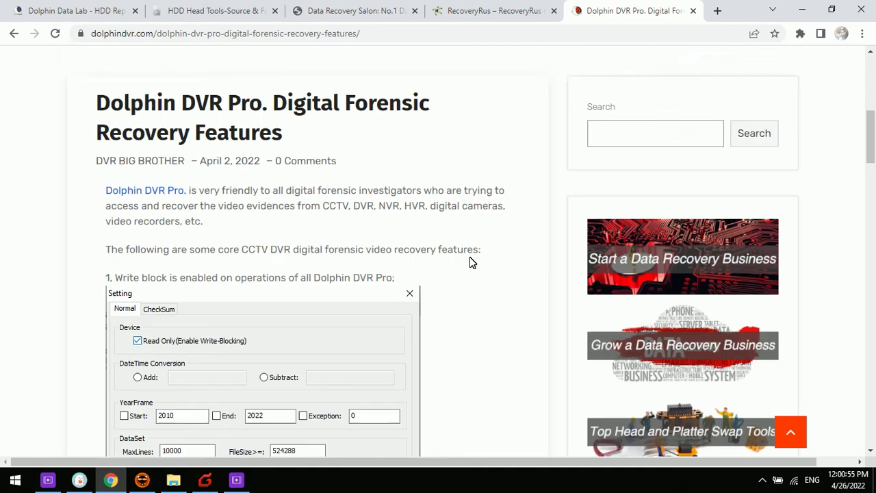
pyautogui.scroll(-2, 440, 326)
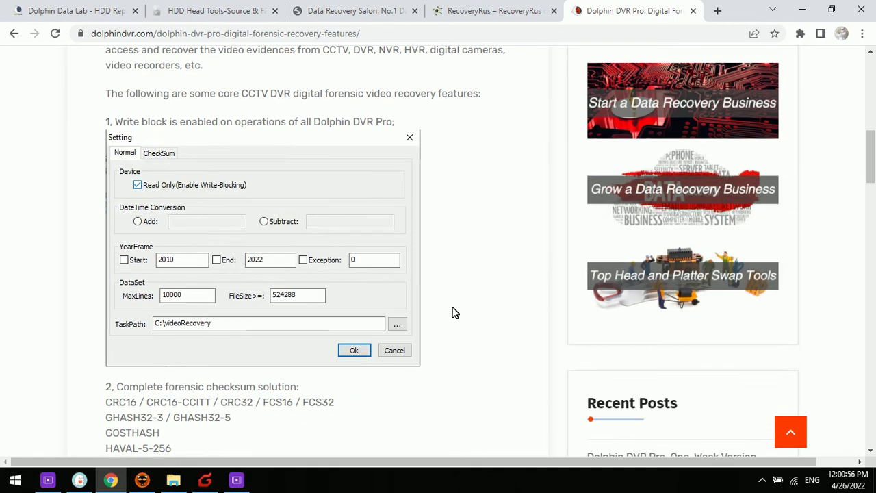
# Switch to Dolphin DVR Pro and review the write-blocking and checksum options in its settings, leaving them as they are.
pyautogui.click(241, 481)
pyautogui.doubleClick(407, 24)
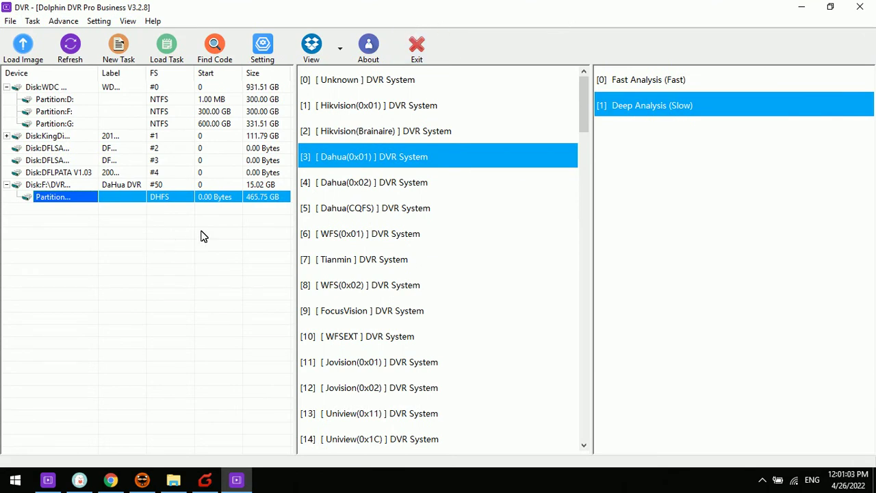
pyautogui.click(264, 48)
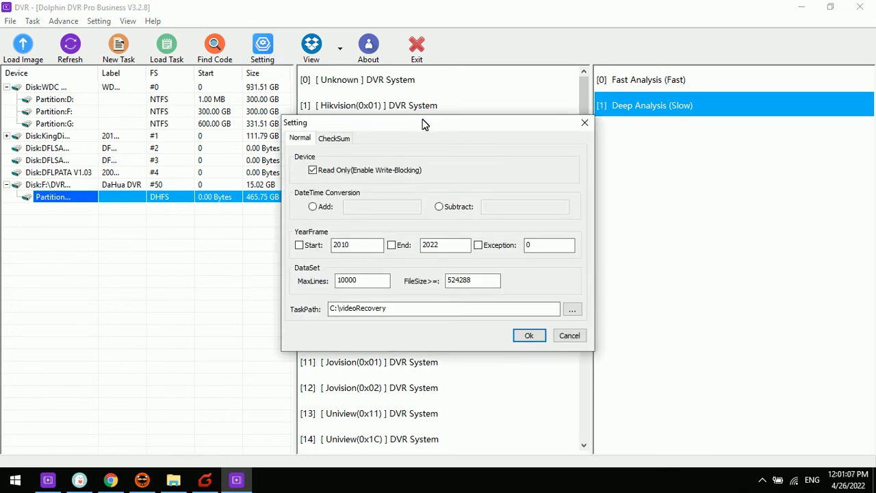
pyautogui.moveTo(423, 123); pyautogui.dragTo(382, 130)
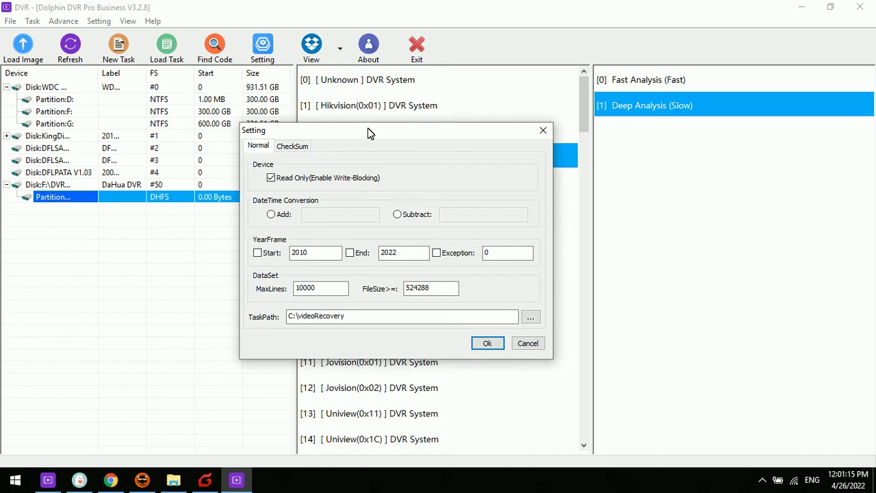
pyautogui.moveTo(368, 133); pyautogui.dragTo(362, 153)
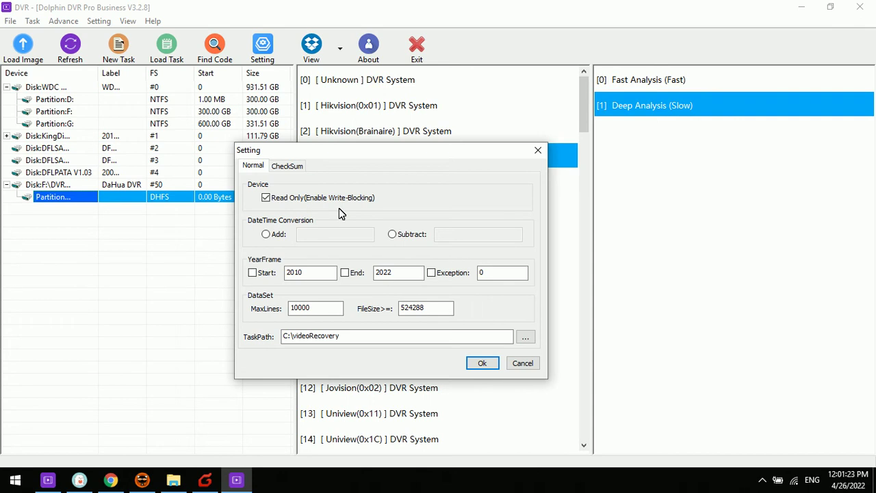
pyautogui.moveTo(340, 157); pyautogui.dragTo(358, 154)
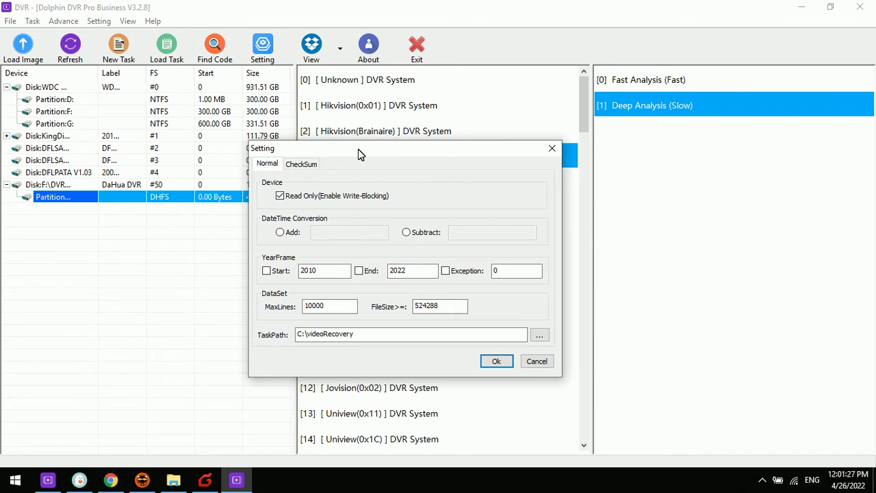
pyautogui.click(306, 166)
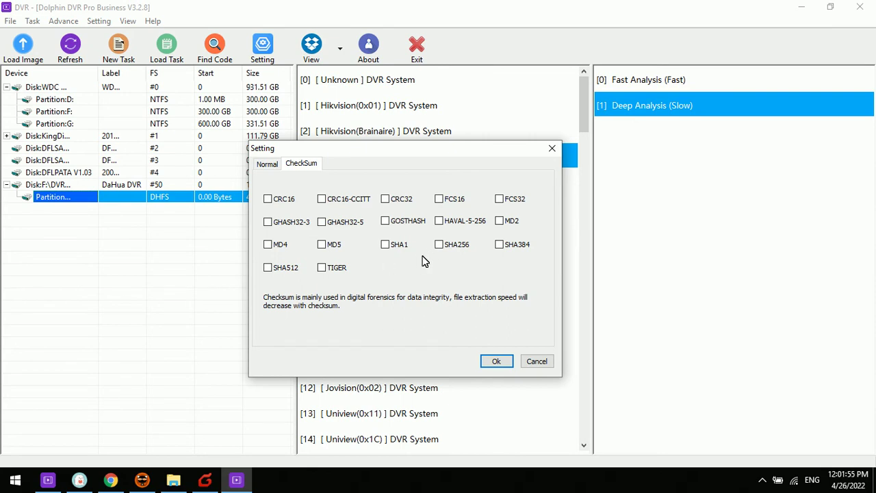
pyautogui.click(553, 149)
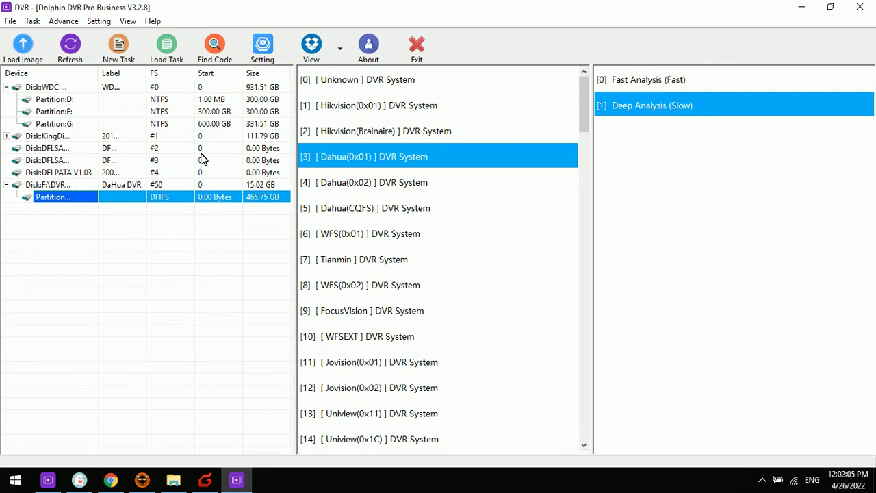
# Switch to the directory view of the DaHua DVR image and look through the channels from Channel1 to Channel16.
pyautogui.click(340, 51)
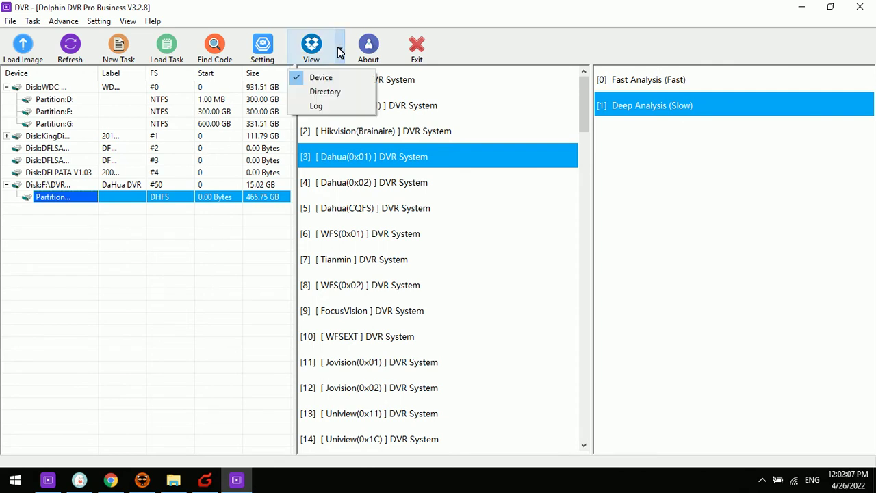
pyautogui.click(332, 91)
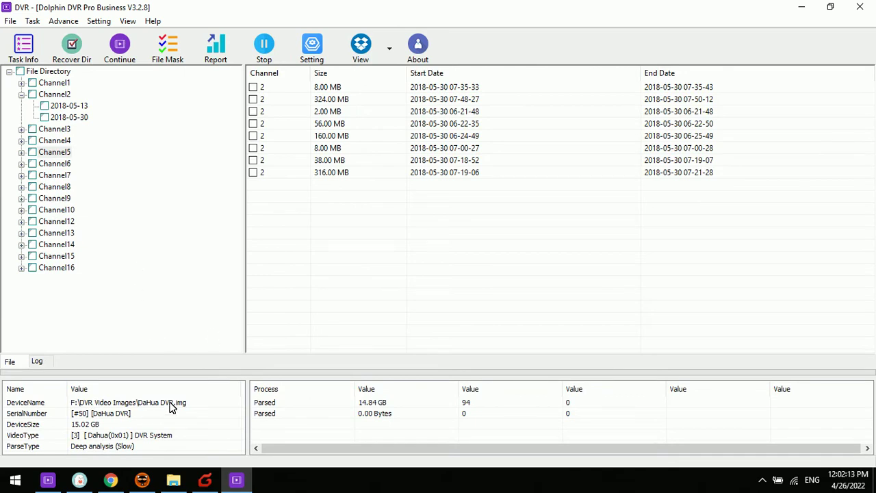
pyautogui.click(55, 95)
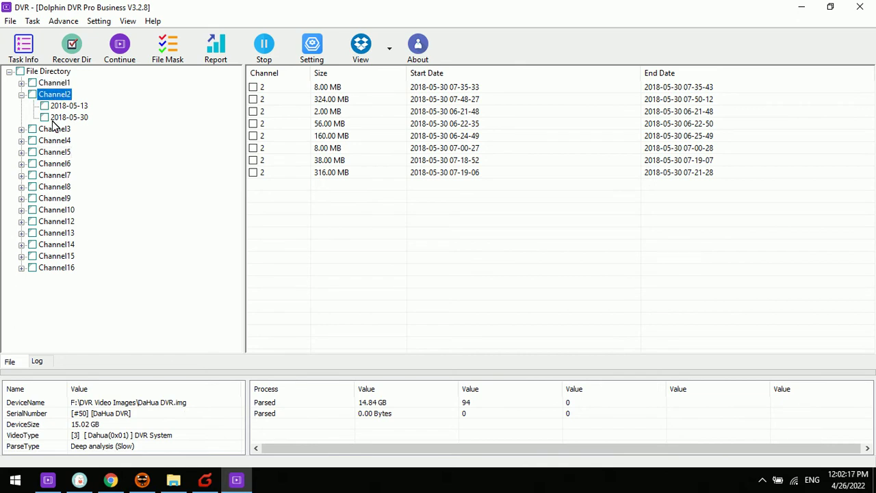
pyautogui.click(55, 119)
pyautogui.click(55, 130)
pyautogui.click(55, 154)
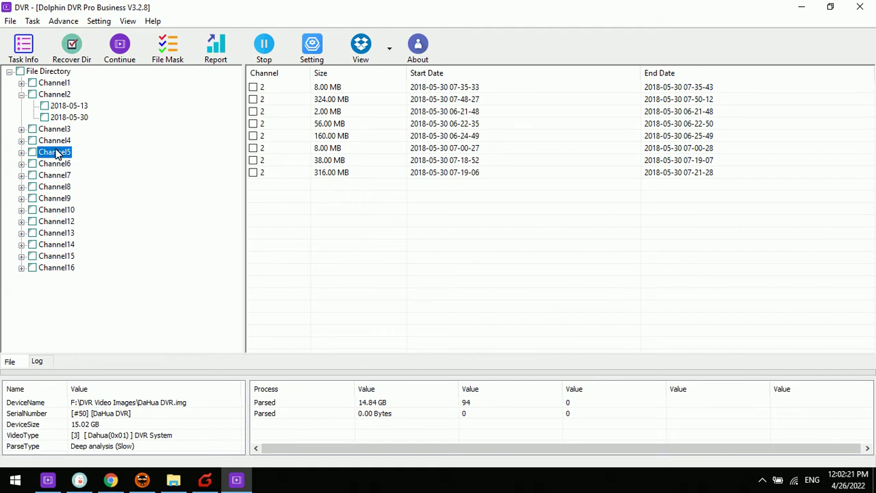
pyautogui.click(67, 84)
pyautogui.click(61, 154)
pyautogui.click(56, 187)
pyautogui.click(58, 210)
pyautogui.click(58, 233)
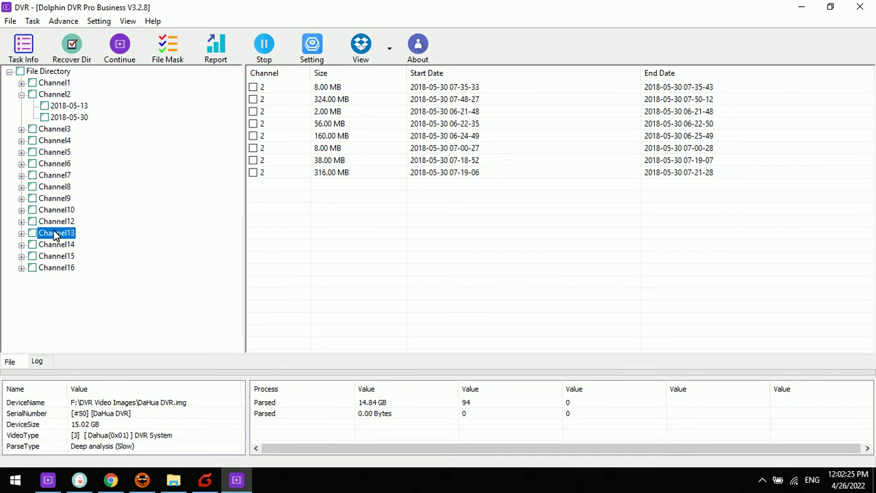
pyautogui.click(59, 256)
pyautogui.click(58, 268)
pyautogui.click(68, 222)
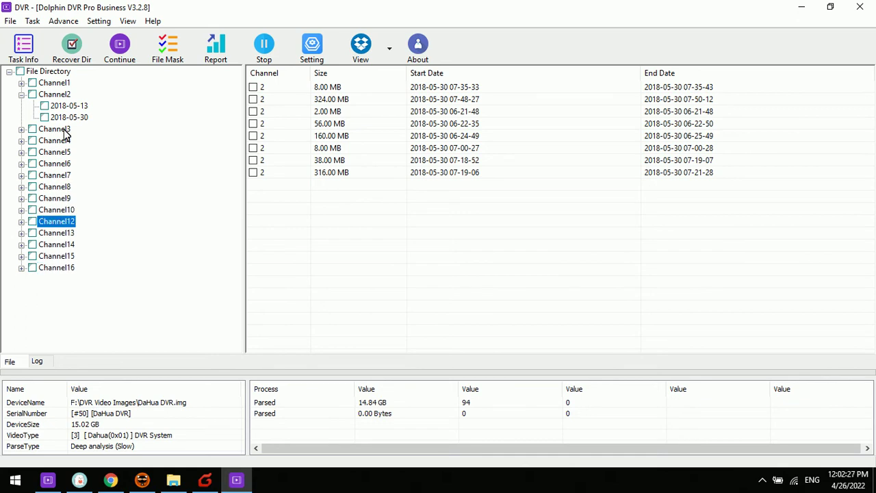
# List the Channel2 recordings dated 2018-05-13.
pyautogui.click(67, 108)
pyautogui.click(63, 96)
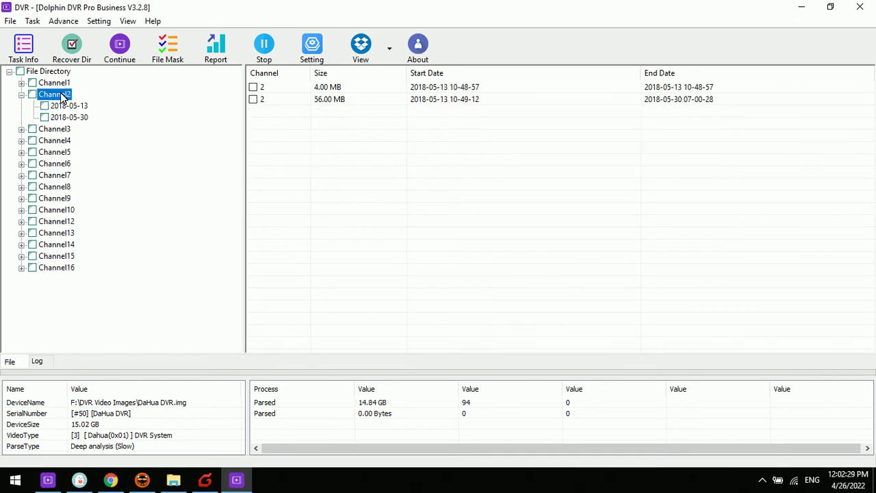
pyautogui.click(61, 106)
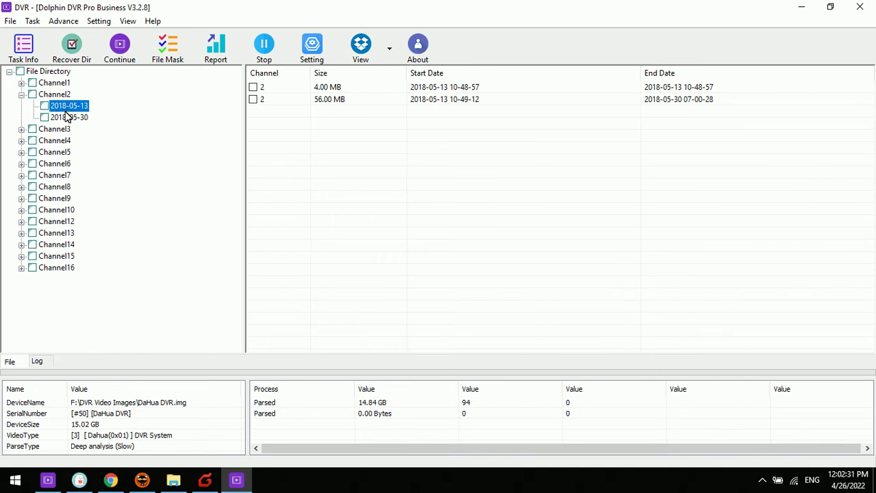
# List the Channel3 recordings dated 2018-05-30 and preview the 374.00 MB video.
pyautogui.click(60, 132)
pyautogui.doubleClick(60, 132)
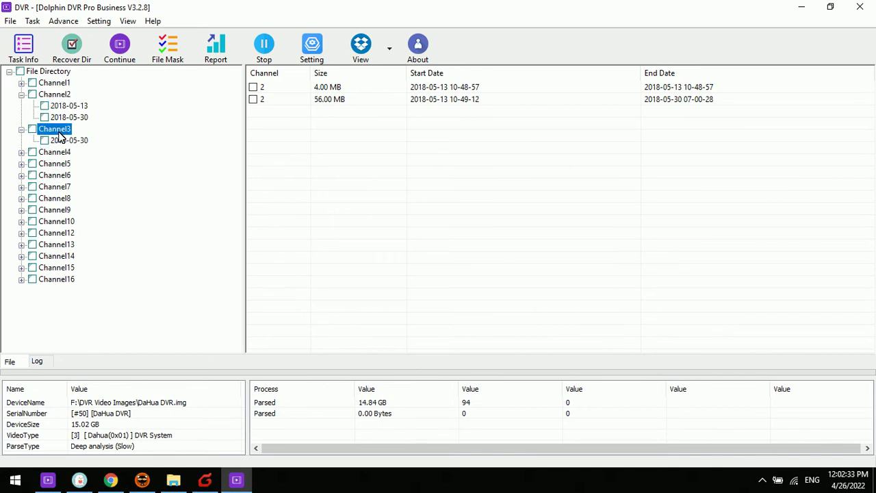
pyautogui.click(66, 143)
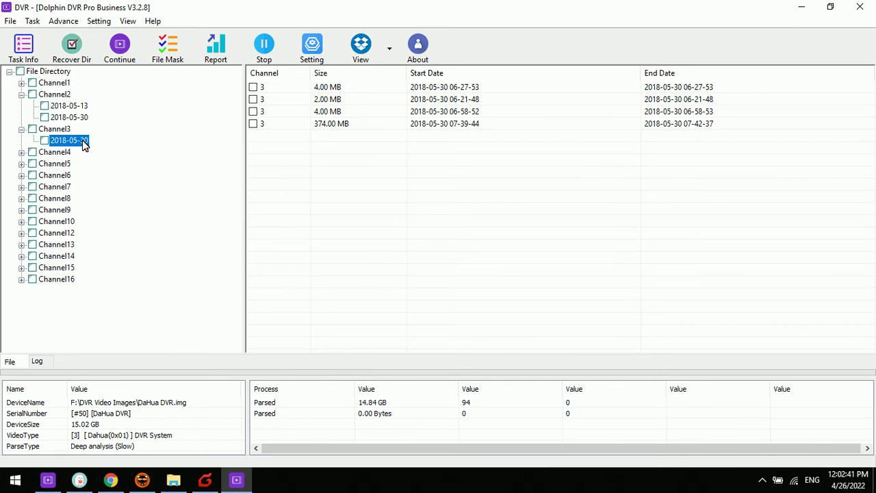
pyautogui.click(329, 126)
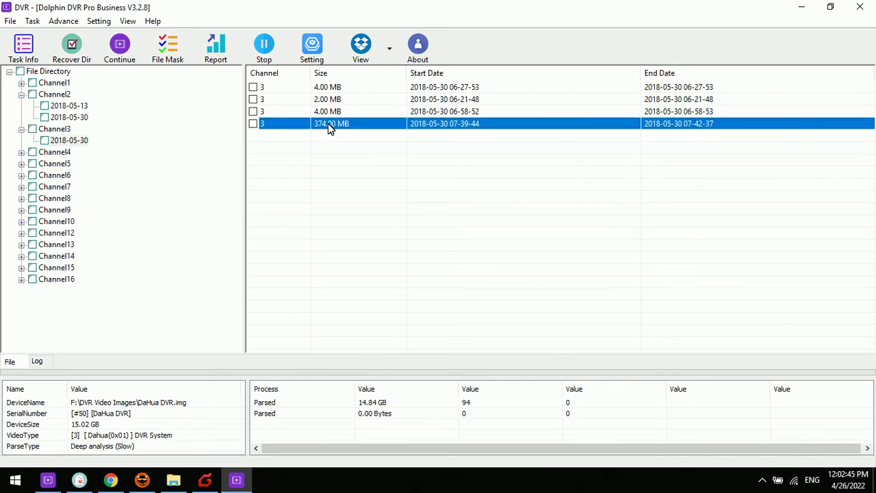
pyautogui.doubleClick(330, 128)
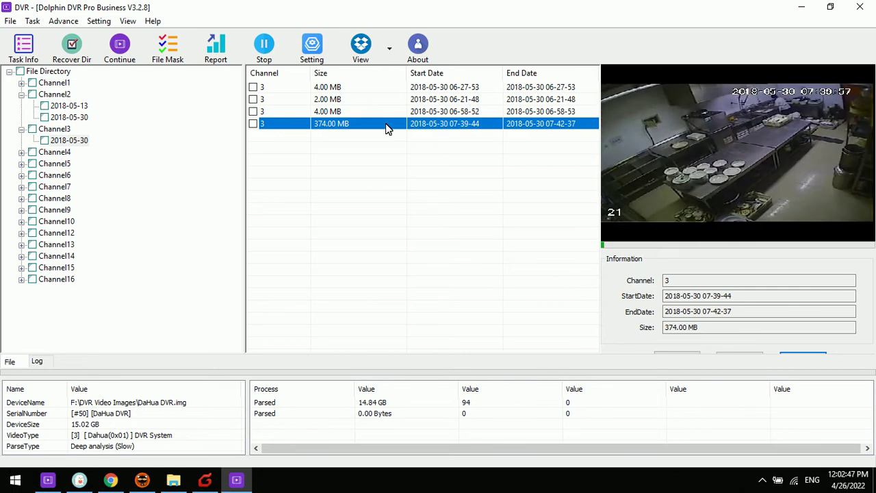
pyautogui.click(335, 105)
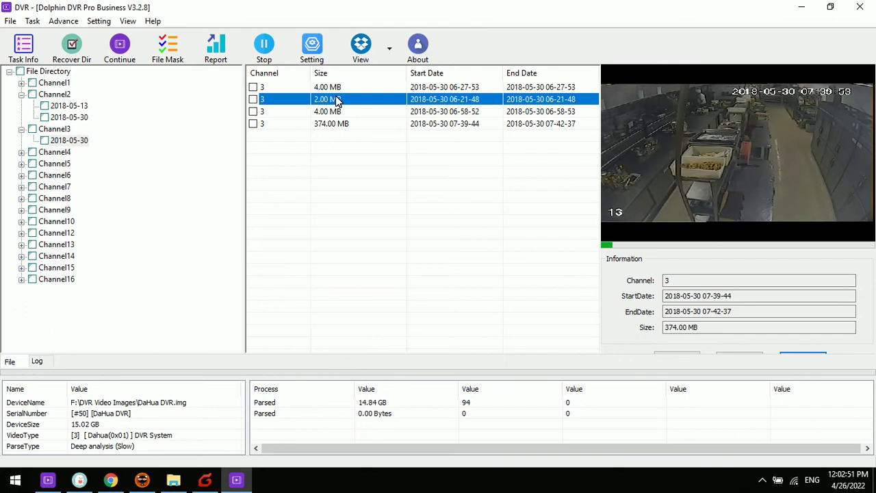
pyautogui.click(328, 87)
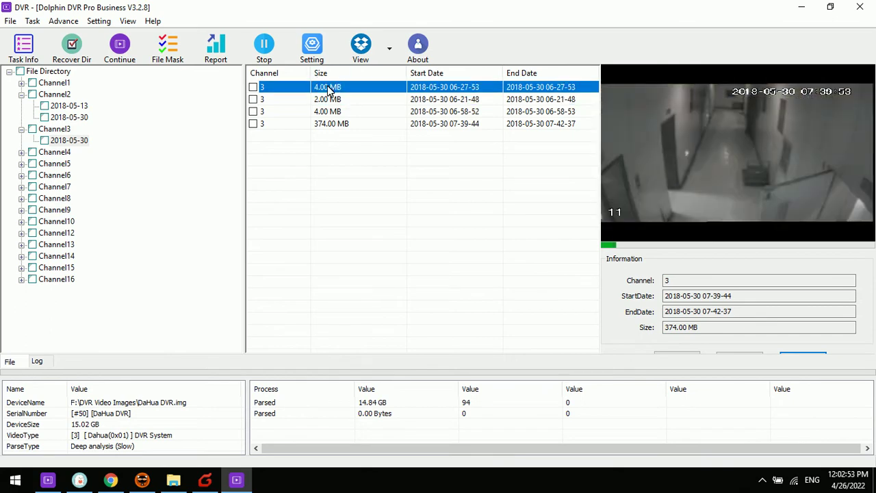
# Expand Channel1, select its 2018-05-13 date and stop the running video preview.
pyautogui.click(55, 83)
pyautogui.doubleClick(55, 82)
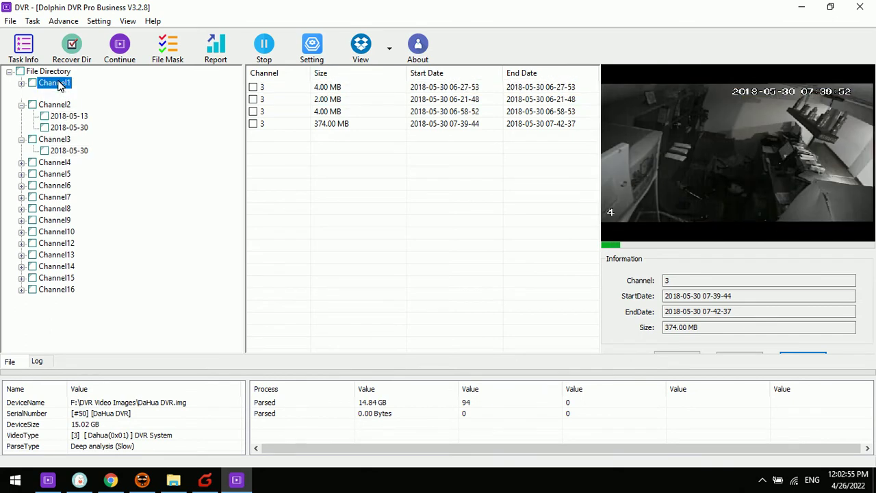
pyautogui.click(71, 95)
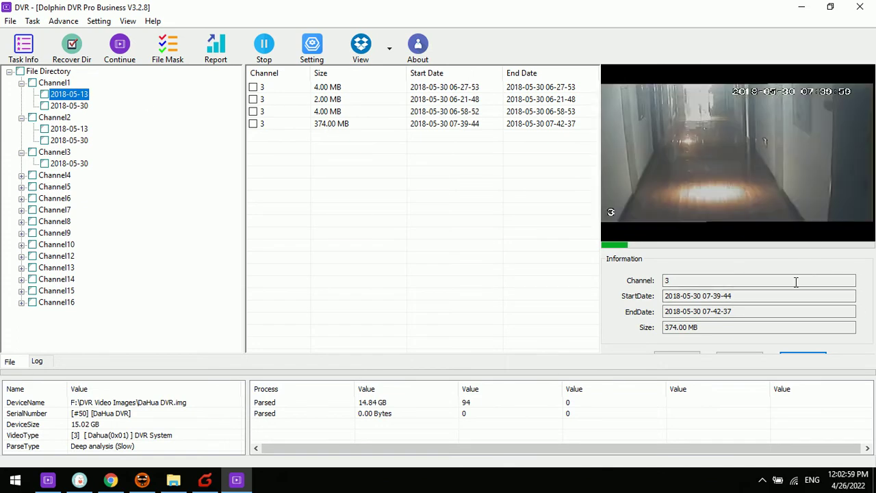
pyautogui.click(804, 358)
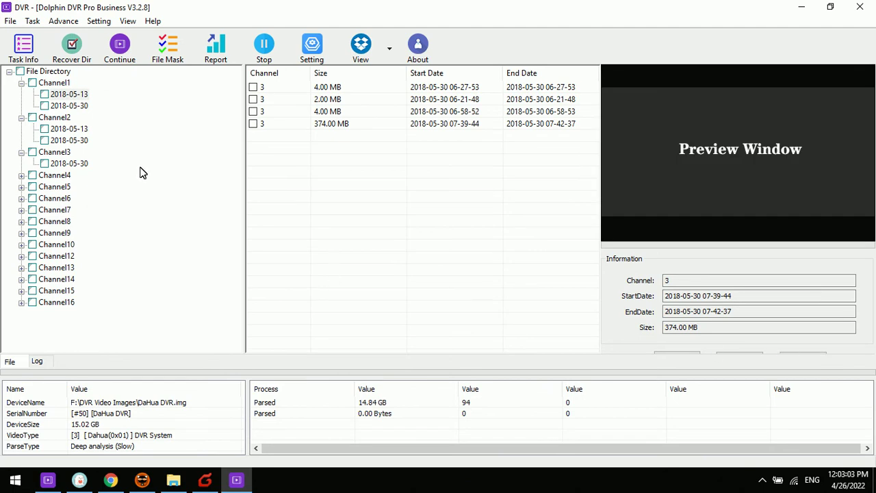
# Mark the Channel 3 recordings starting at 06-58-52 and 07-39-44, and view the recovery options for marked files.
pyautogui.click(253, 111)
pyautogui.click(253, 124)
pyautogui.rightClick(262, 112)
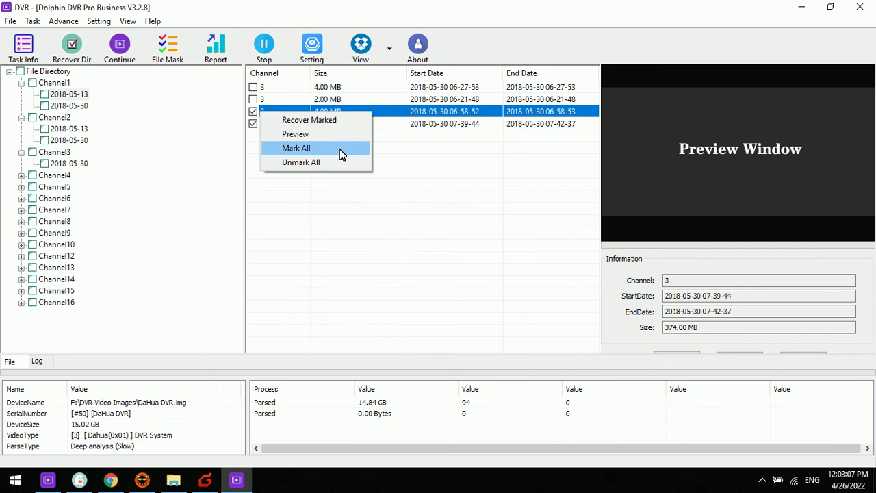
pyautogui.click(335, 236)
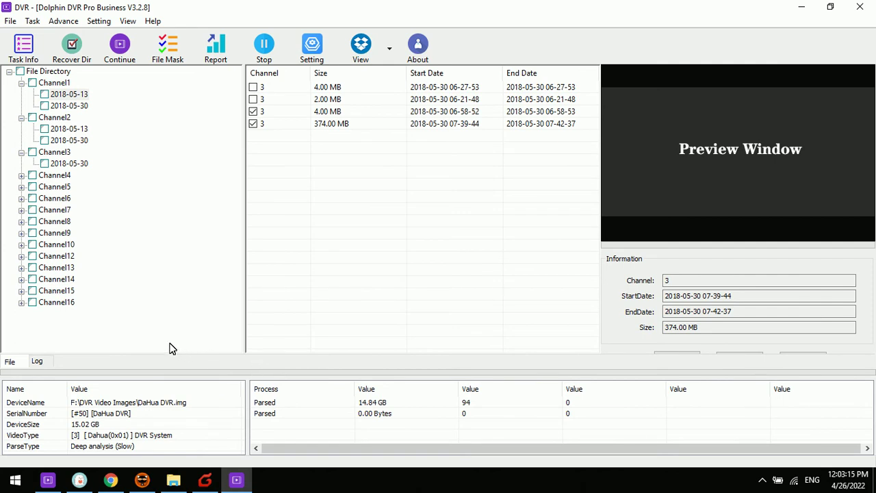
# Generate the video log report and review its task info, result and file information tables.
pyautogui.click(217, 49)
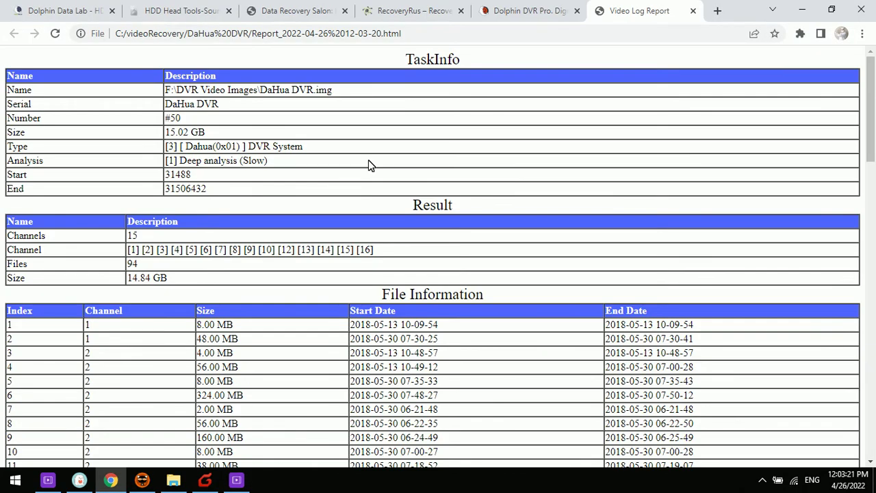
pyautogui.scroll(-2, 417, 301)
pyautogui.scroll(2, 355, 169)
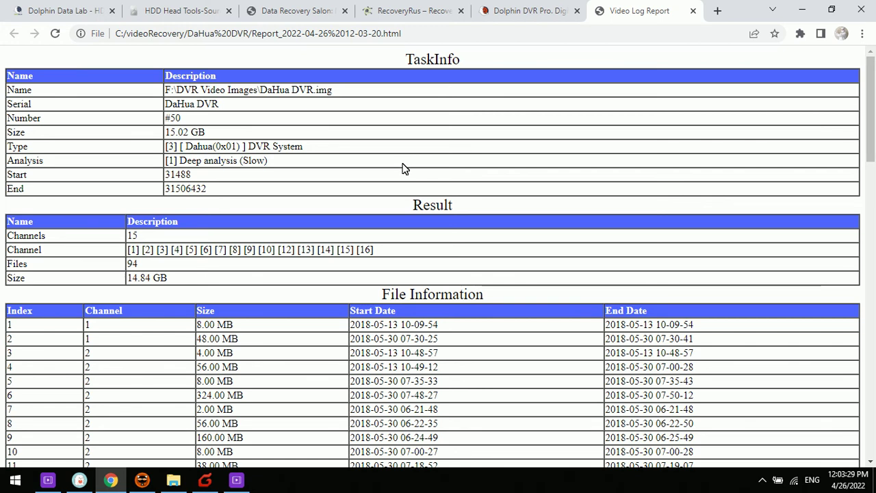
pyautogui.scroll(-1, 331, 219)
pyautogui.scroll(2, 333, 219)
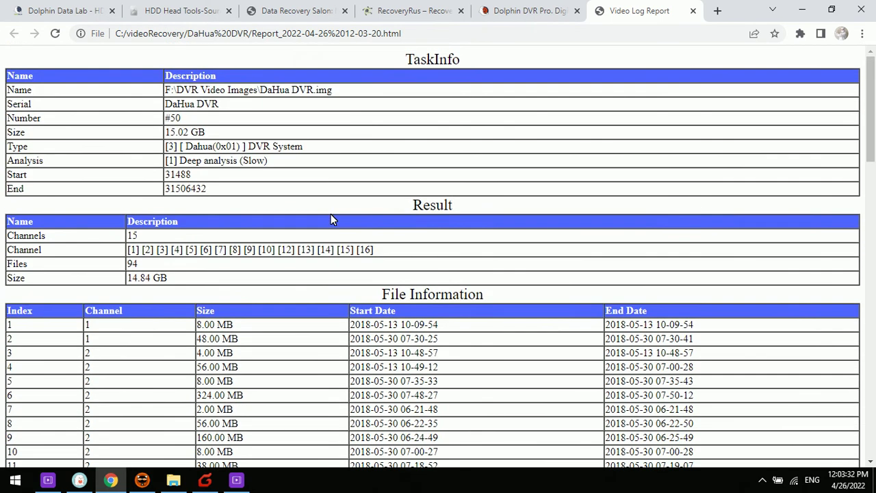
pyautogui.scroll(-2, 332, 219)
pyautogui.scroll(2, 329, 185)
pyautogui.scroll(-5, 225, 236)
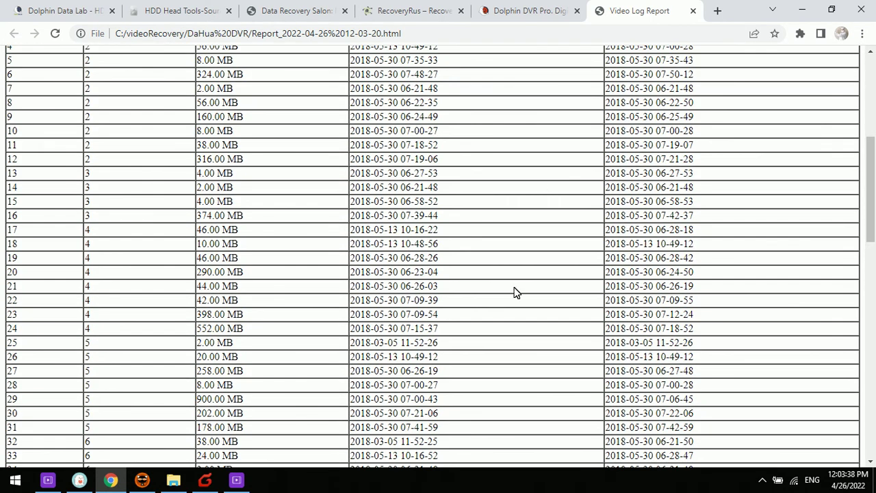
pyautogui.scroll(2, 430, 305)
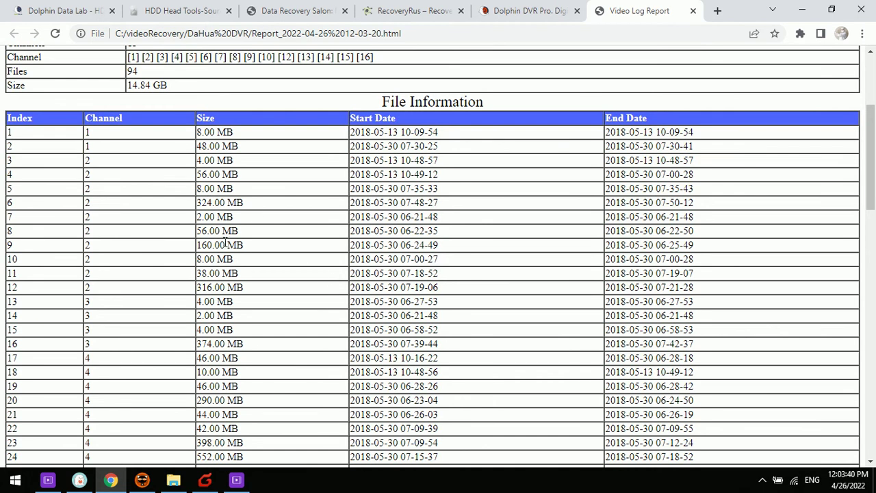
pyautogui.scroll(-13, 255, 340)
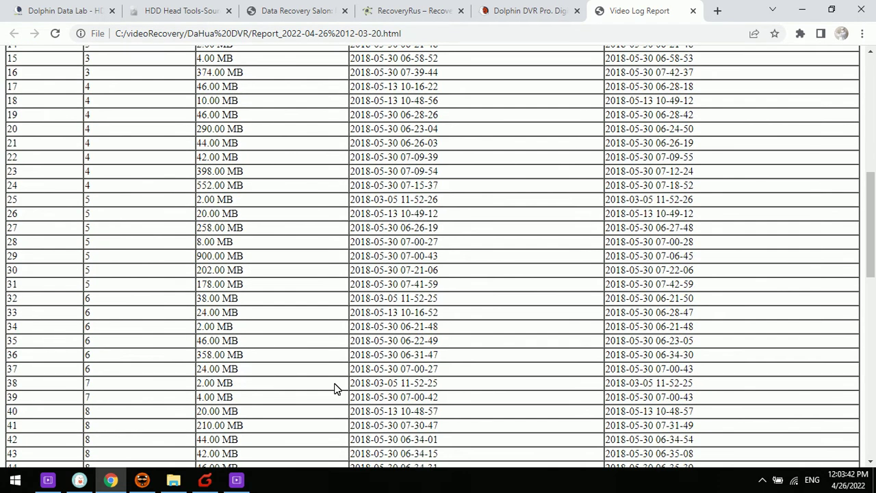
# Look through the remaining file information rows of the video log report, and switch back to Dolphin DVR Pro.
pyautogui.scroll(-1, 607, 366)
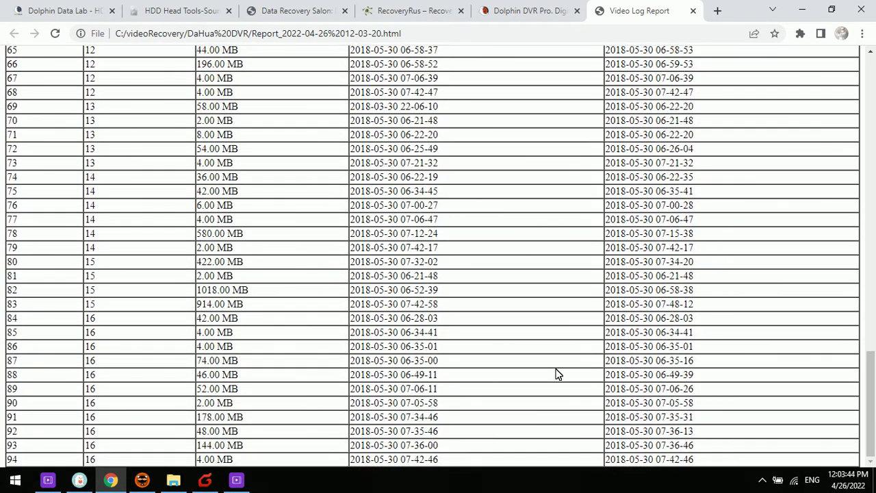
pyautogui.scroll(17, 558, 375)
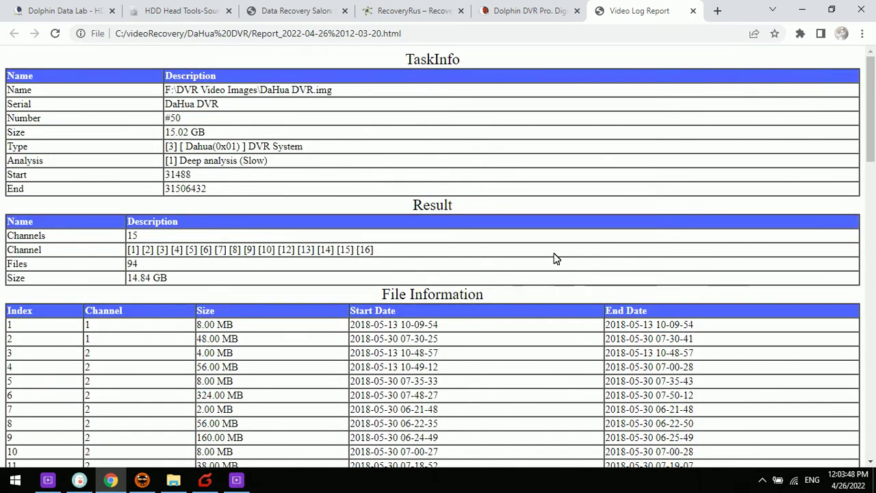
pyautogui.click(237, 481)
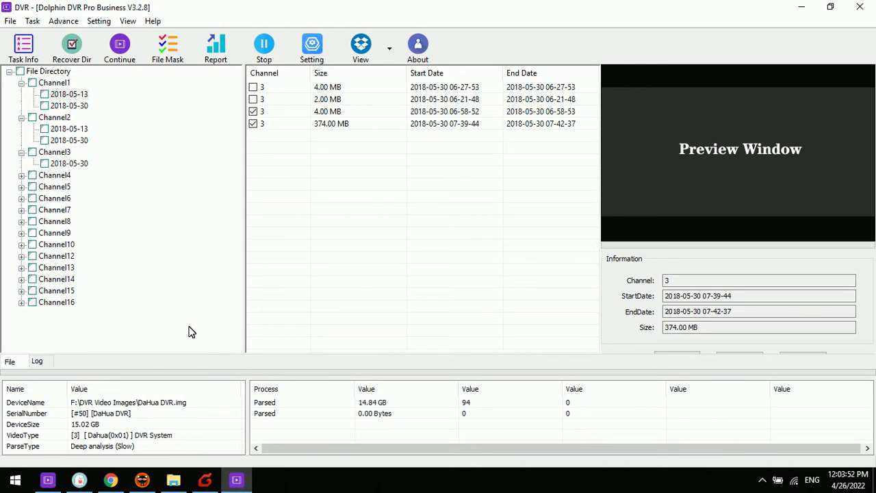
pyautogui.click(38, 362)
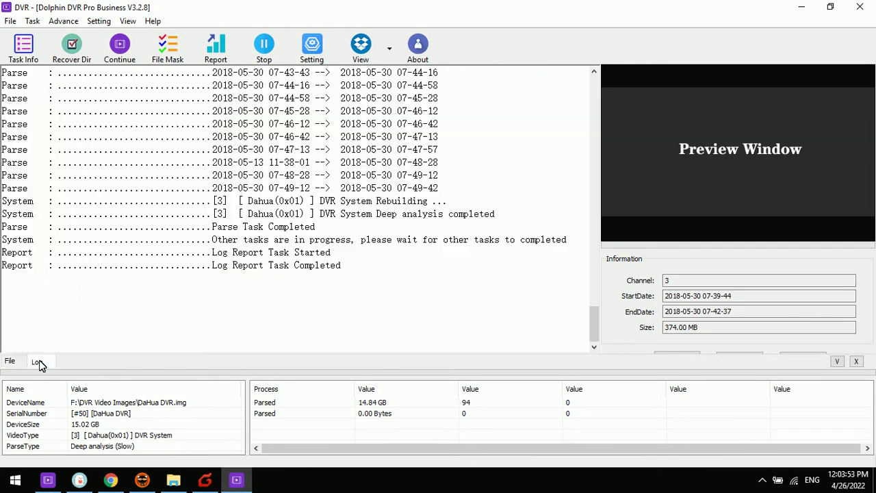
pyautogui.click(836, 362)
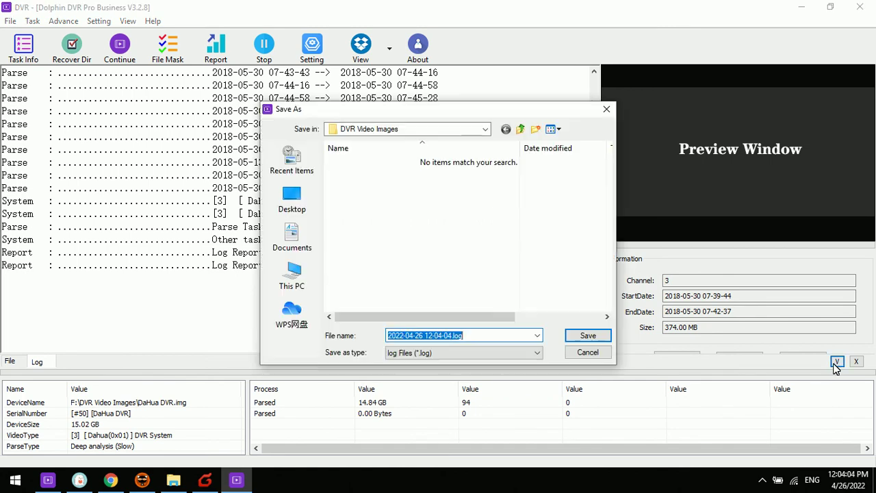
pyautogui.moveTo(412, 113); pyautogui.dragTo(413, 96)
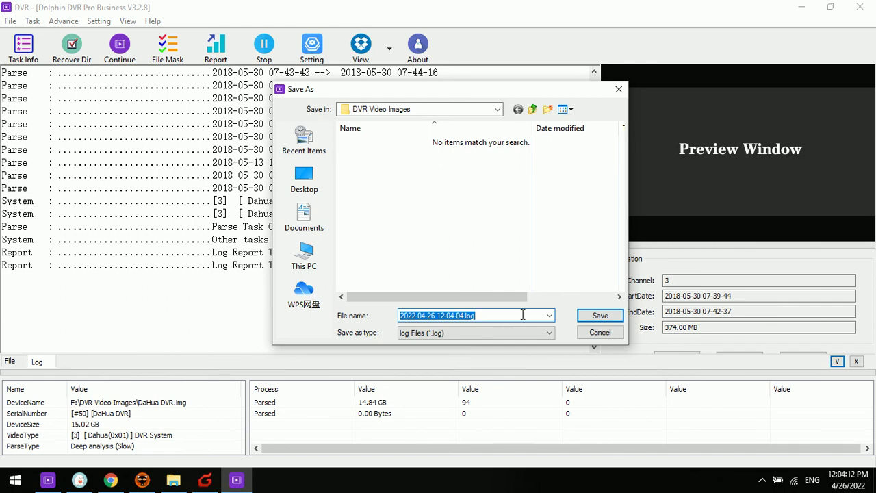
pyautogui.click(600, 315)
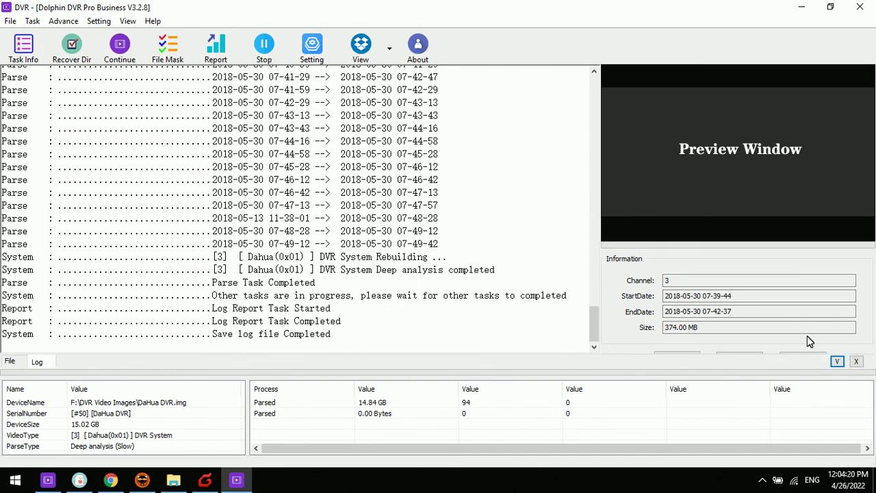
pyautogui.click(857, 363)
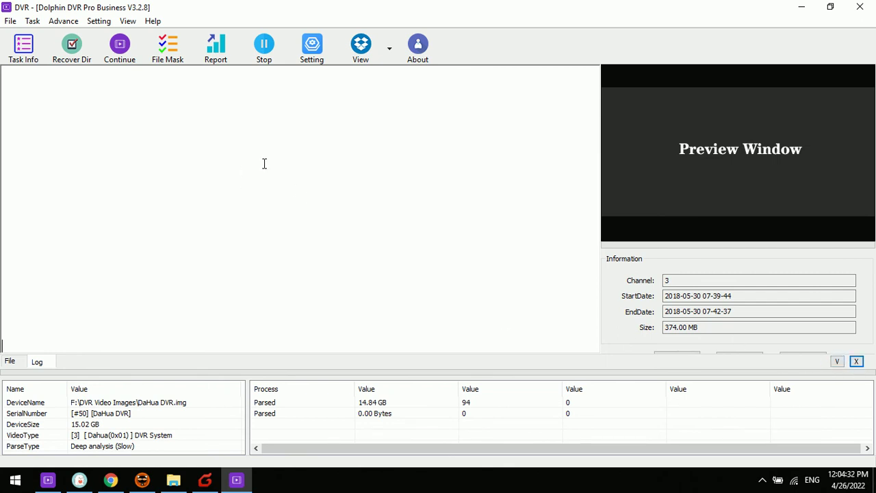
# Return to the file directory, list the Channel2 recordings dated 2018-05-13 and select the 56.00 MB one.
pyautogui.click(11, 362)
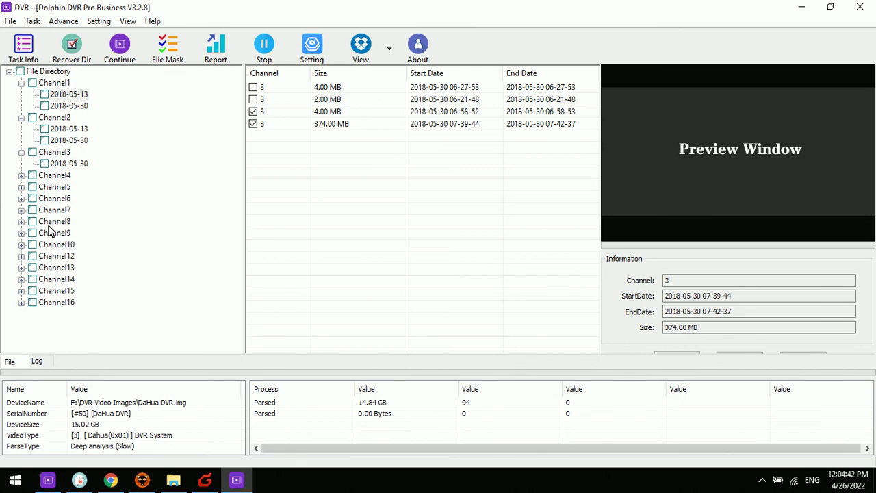
pyautogui.click(75, 132)
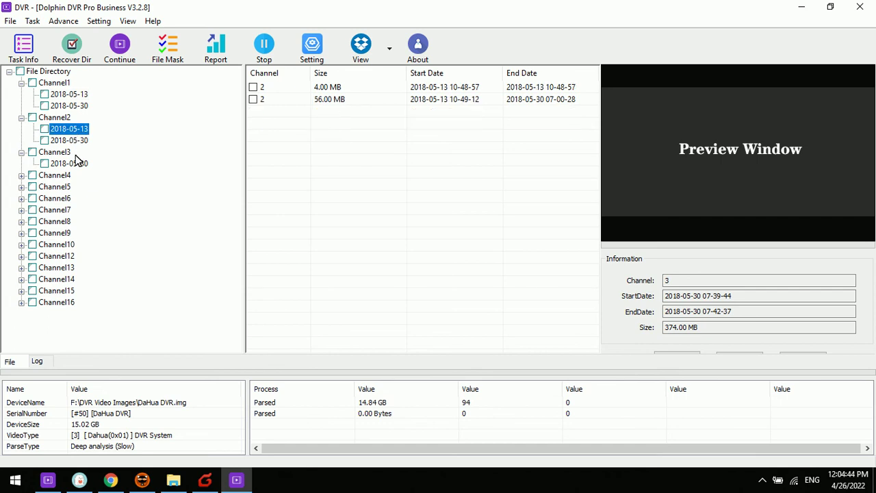
pyautogui.click(327, 101)
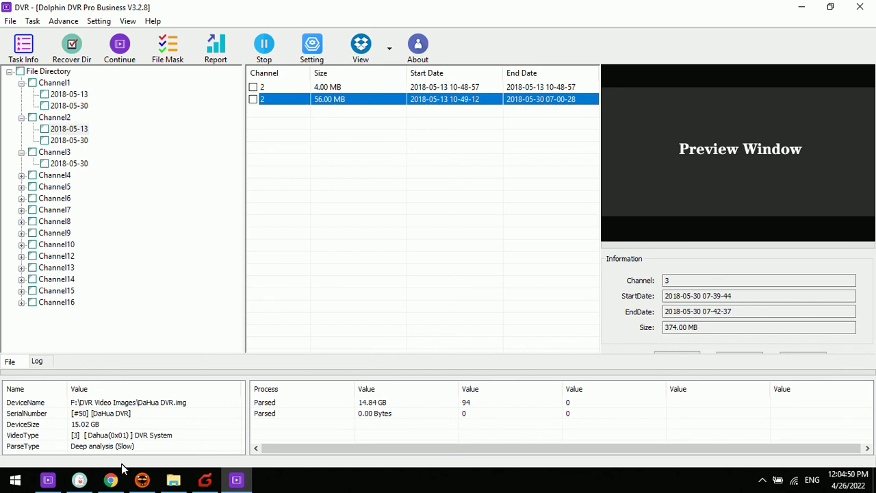
# Switch to Chrome and review the write-block feature in the Dolphin DVR Pro digital forensic recovery features article.
pyautogui.click(110, 479)
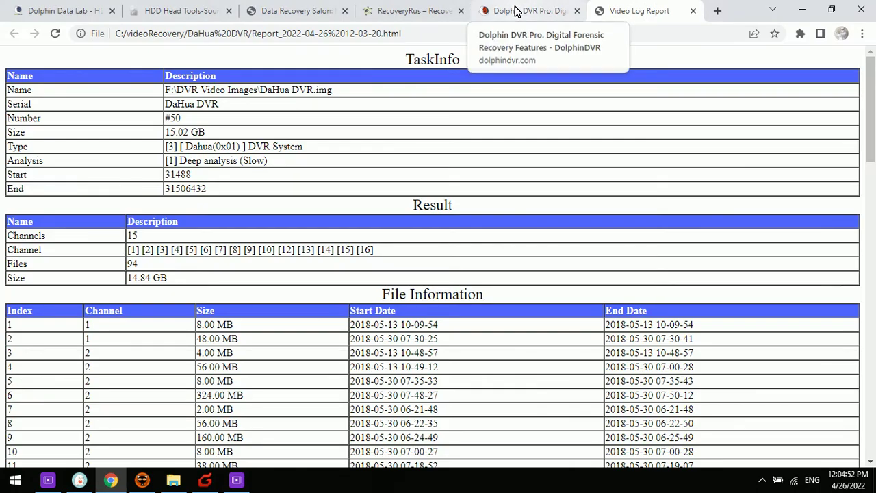
pyautogui.click(513, 11)
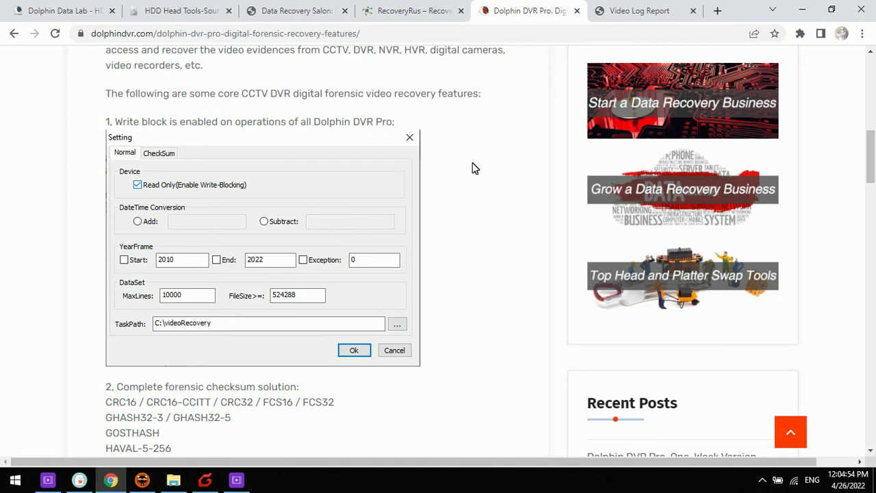
pyautogui.scroll(-2, 495, 320)
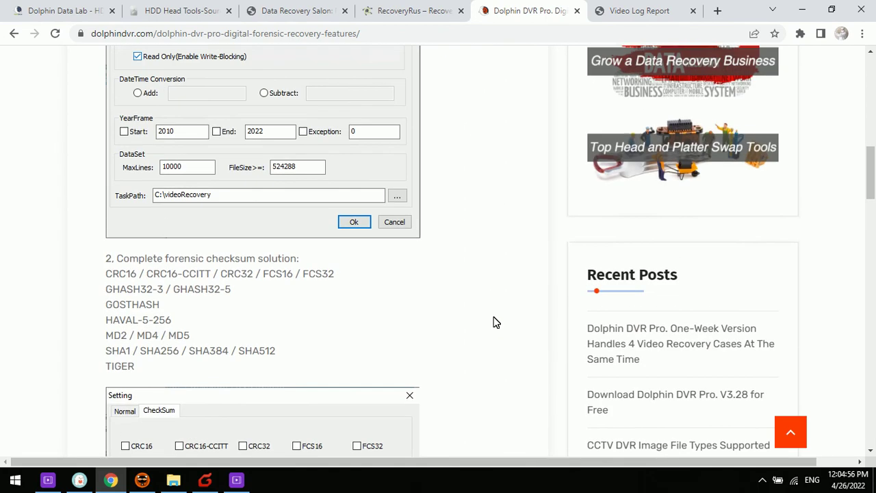
pyautogui.scroll(2, 495, 321)
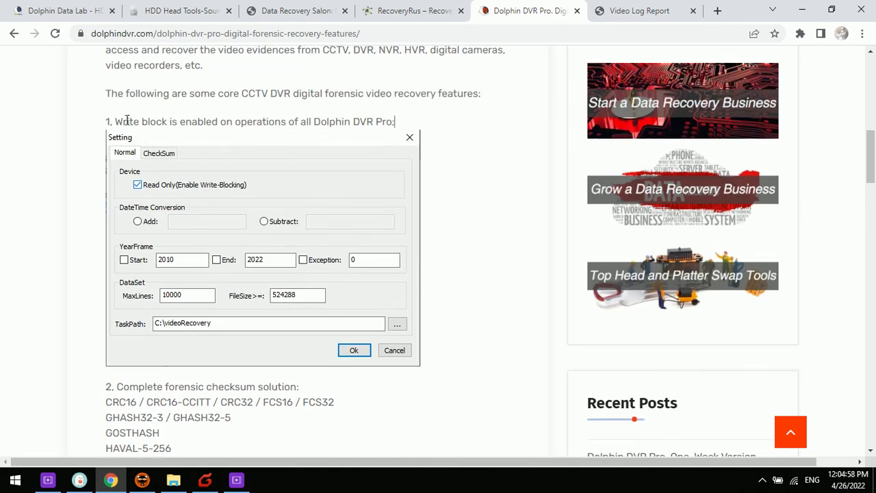
pyautogui.moveTo(125, 121); pyautogui.dragTo(322, 132)
pyautogui.click(449, 238)
# Review the article's list of supported forensic checksums and the matching checksum settings picture.
pyautogui.scroll(-1, 458, 352)
pyautogui.scroll(-4, 452, 342)
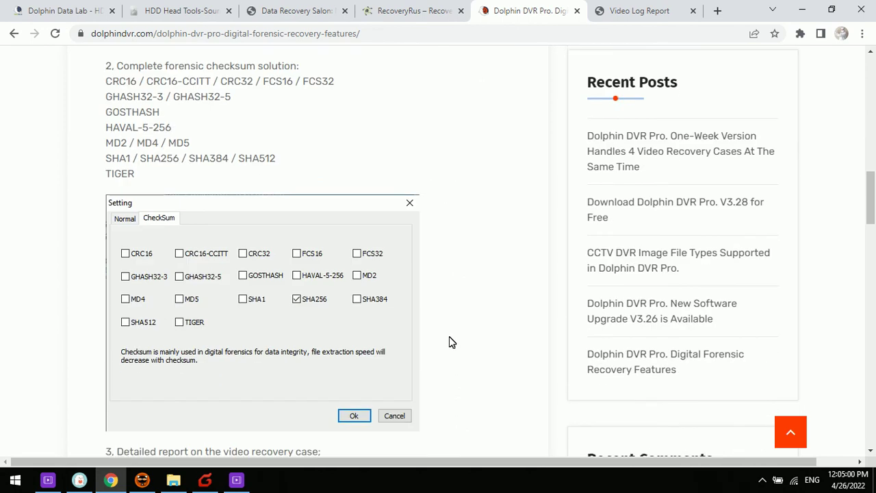
pyautogui.scroll(1, 449, 336)
pyautogui.moveTo(177, 145); pyautogui.dragTo(309, 142)
pyautogui.click(390, 185)
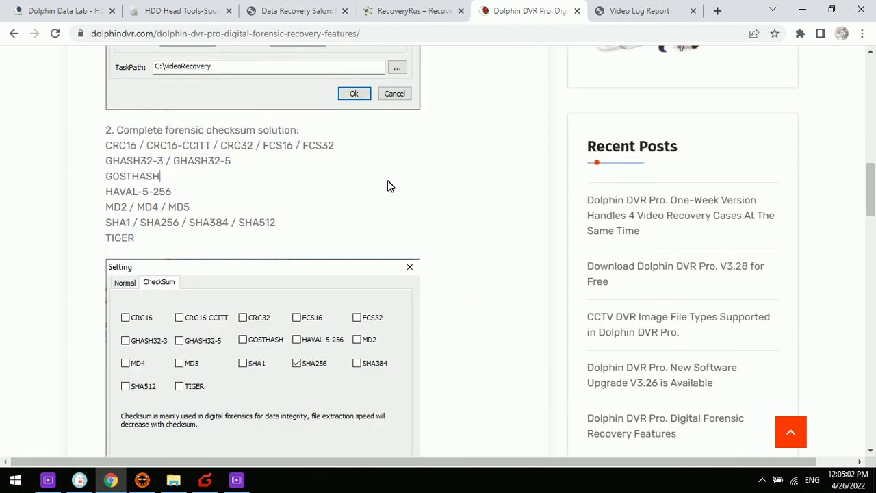
# Examine the article's sections on detailed reports, saving and clearing logs, and the remaining features through number 8.
pyautogui.scroll(-5, 199, 277)
pyautogui.scroll(-2, 211, 280)
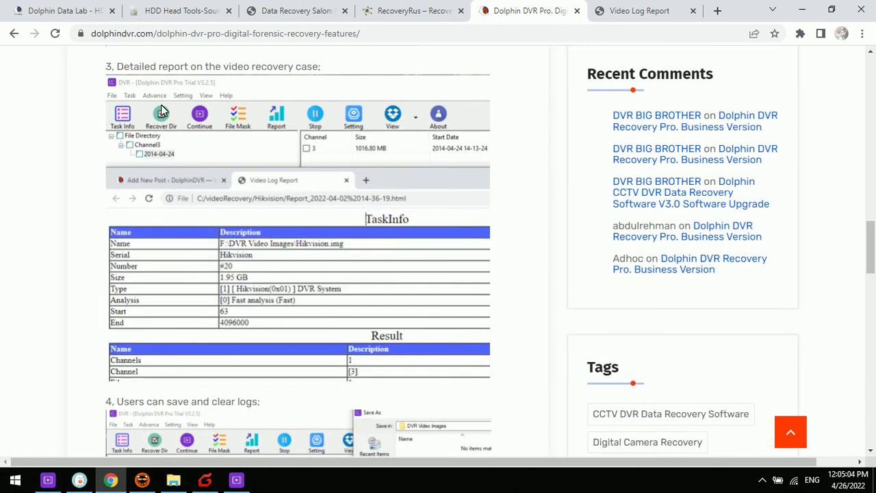
pyautogui.moveTo(117, 66); pyautogui.dragTo(309, 68)
pyautogui.click(336, 72)
pyautogui.scroll(-4, 231, 249)
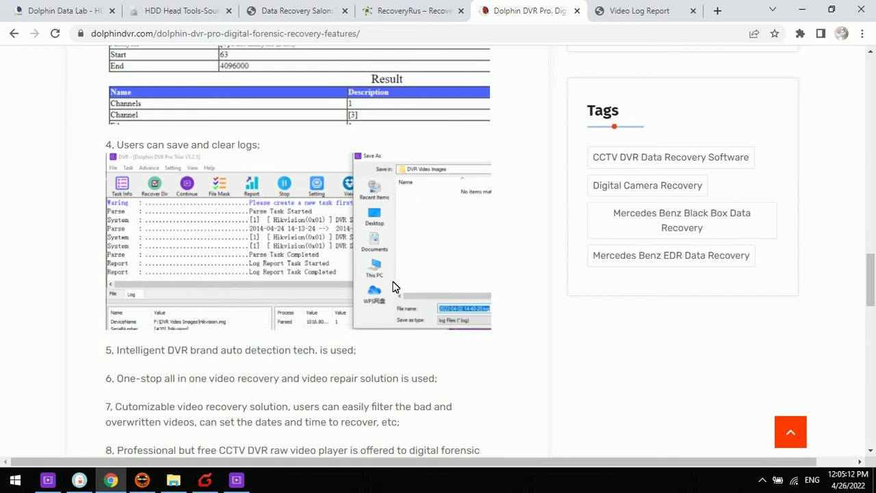
pyautogui.scroll(-3, 221, 342)
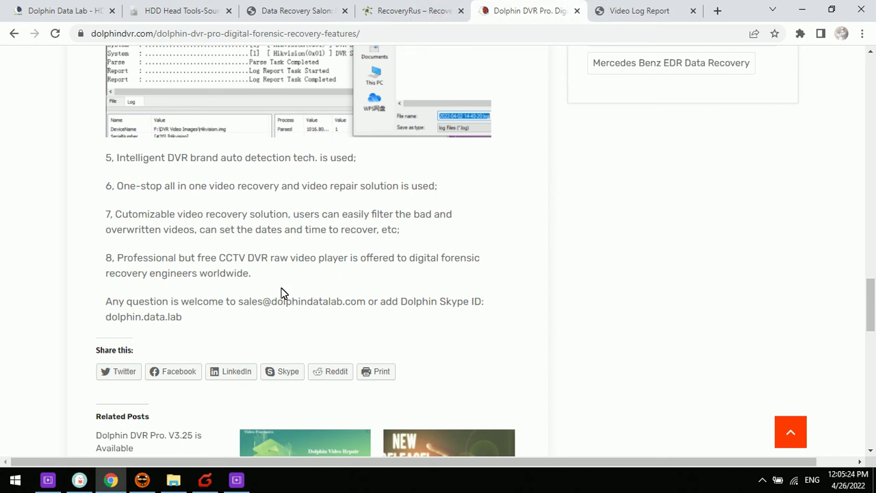
# Go back up the article and highlight its web address.
pyautogui.scroll(5, 281, 293)
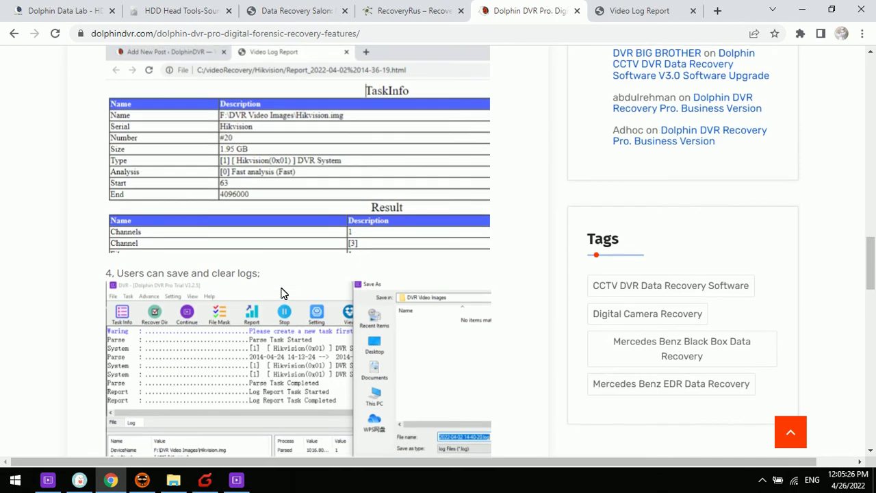
pyautogui.scroll(10, 281, 292)
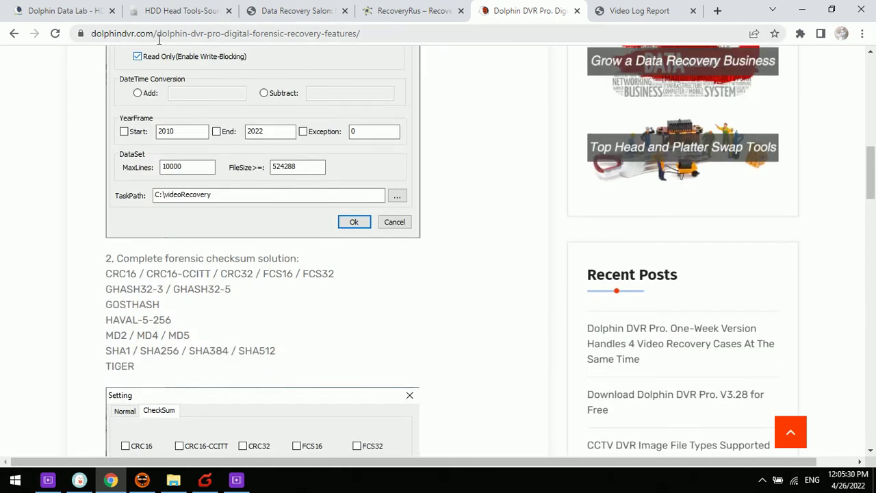
pyautogui.click(367, 35)
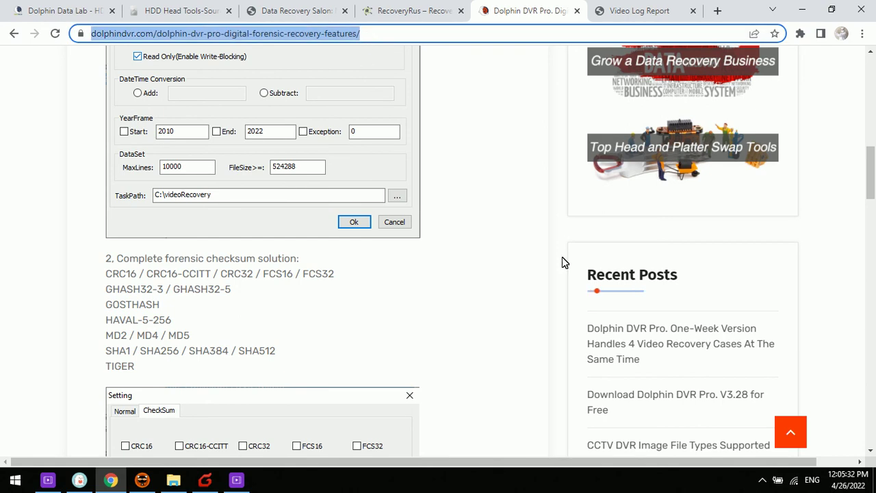
# Look over the article's introduction and site header, and switch back to Dolphin DVR Pro.
pyautogui.scroll(5, 504, 254)
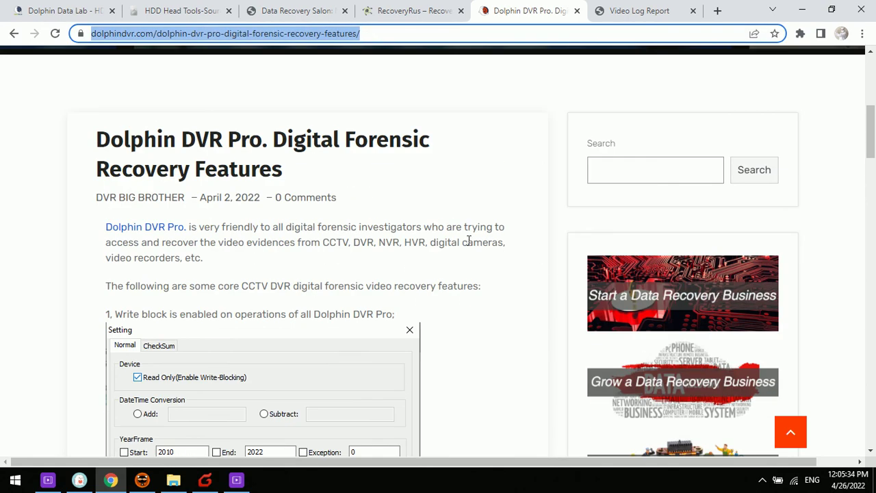
pyautogui.scroll(3, 469, 240)
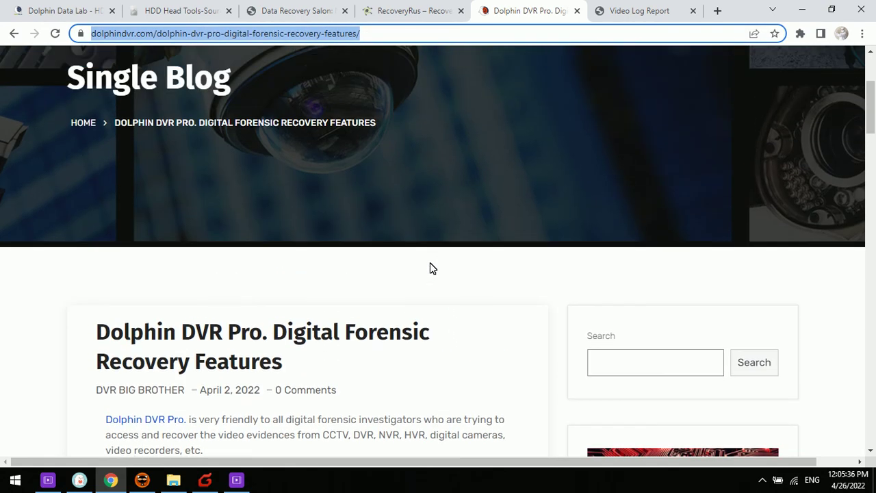
pyautogui.scroll(3, 429, 338)
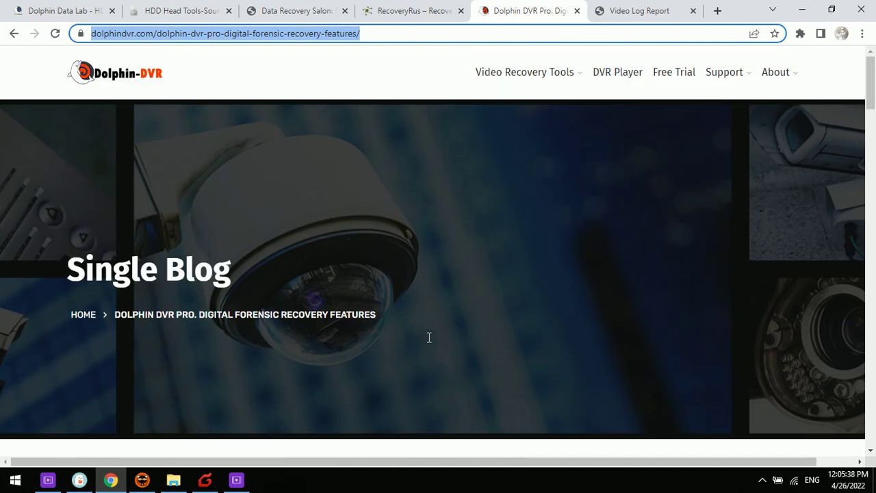
pyautogui.click(385, 89)
pyautogui.scroll(-5, 396, 393)
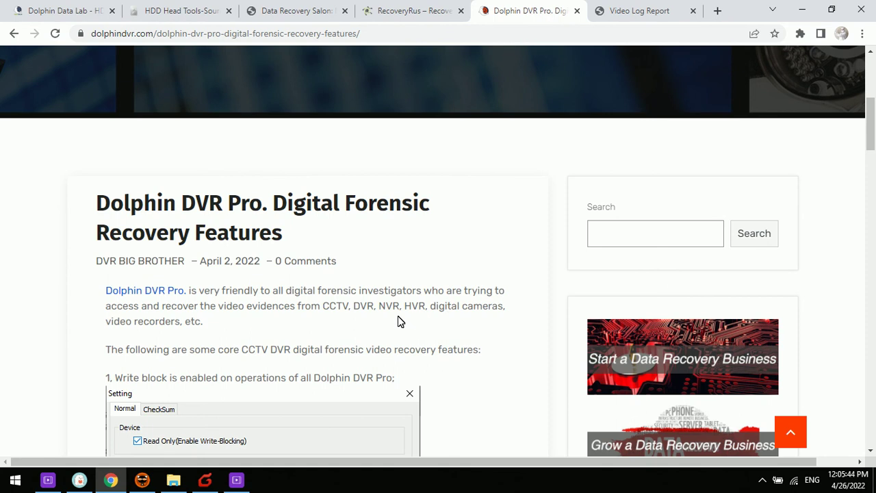
pyautogui.scroll(2, 398, 316)
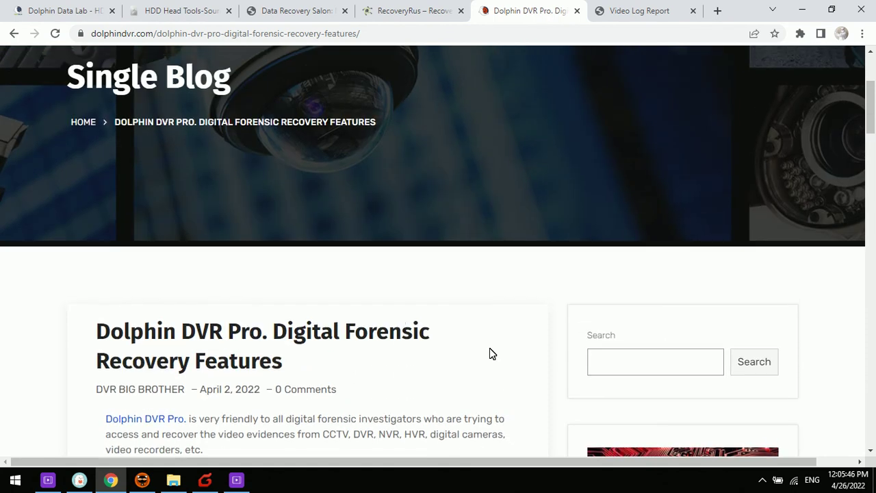
pyautogui.scroll(3, 490, 354)
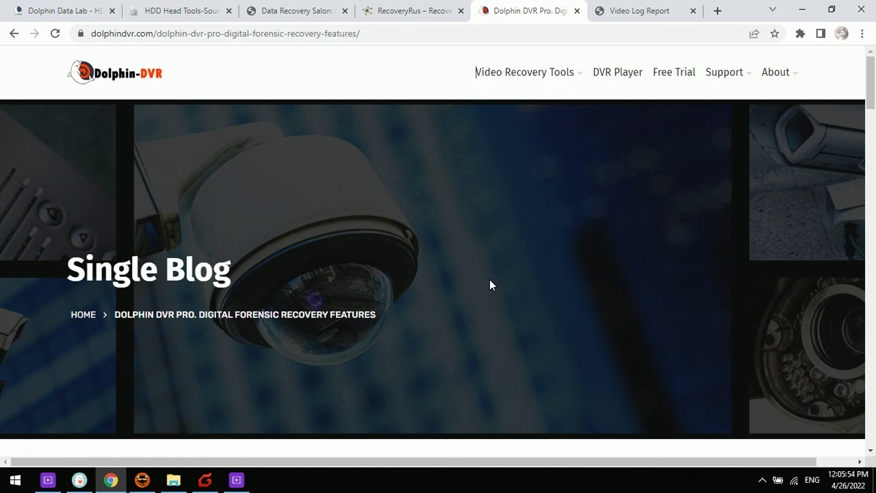
pyautogui.click(236, 480)
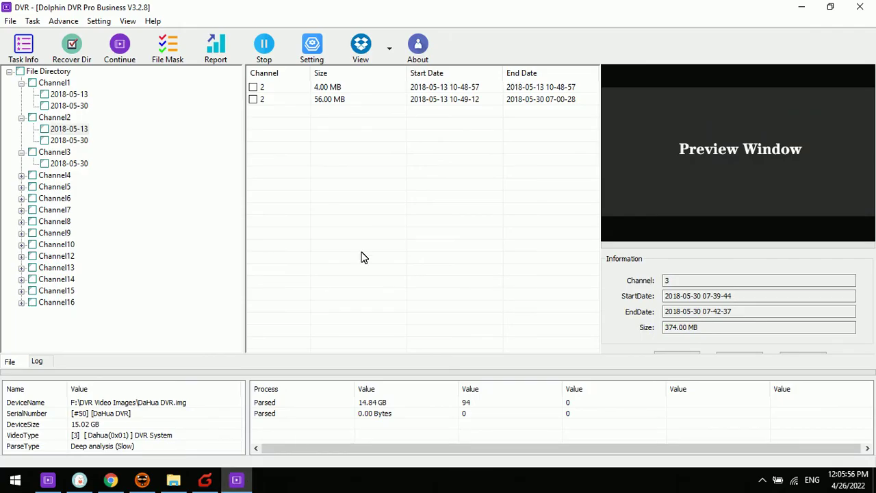